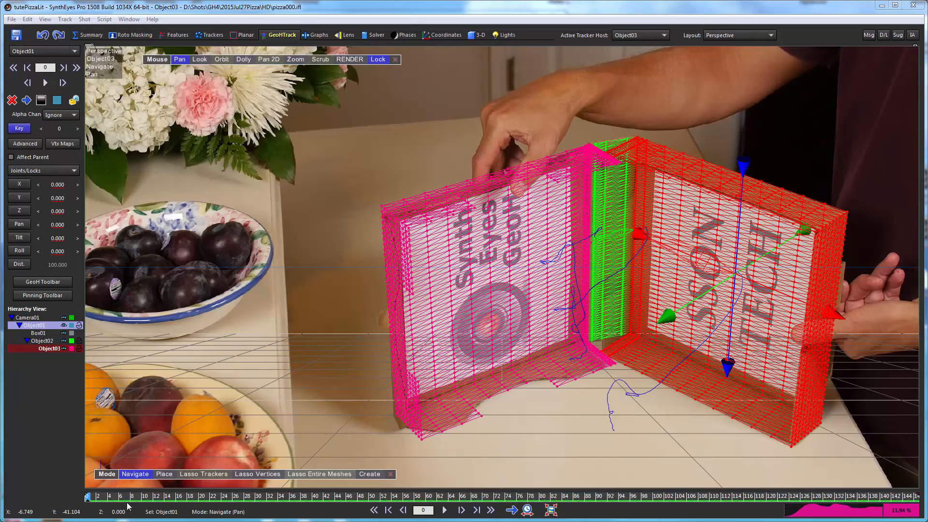
# Change the display color of the Box01 mesh to a muted red with RGB values 175, 97, 97.
pyautogui.click(71, 333)
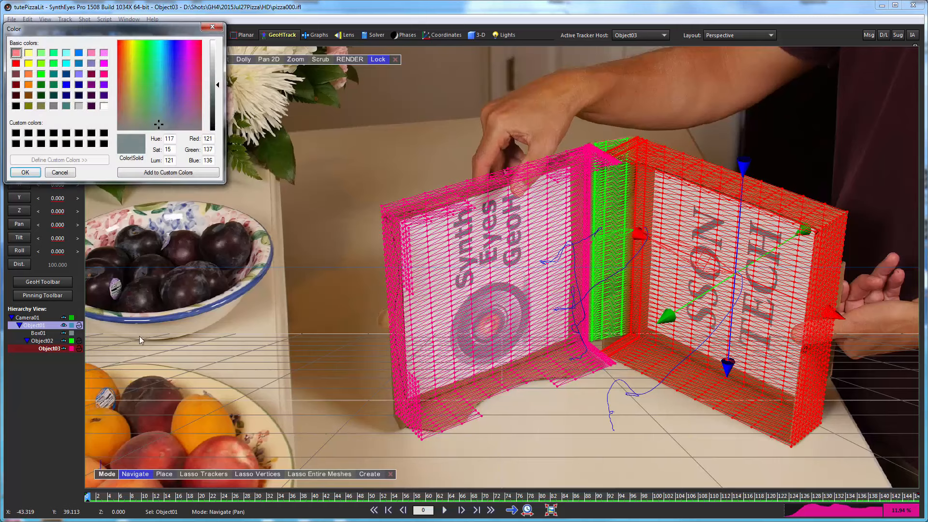
pyautogui.click(16, 75)
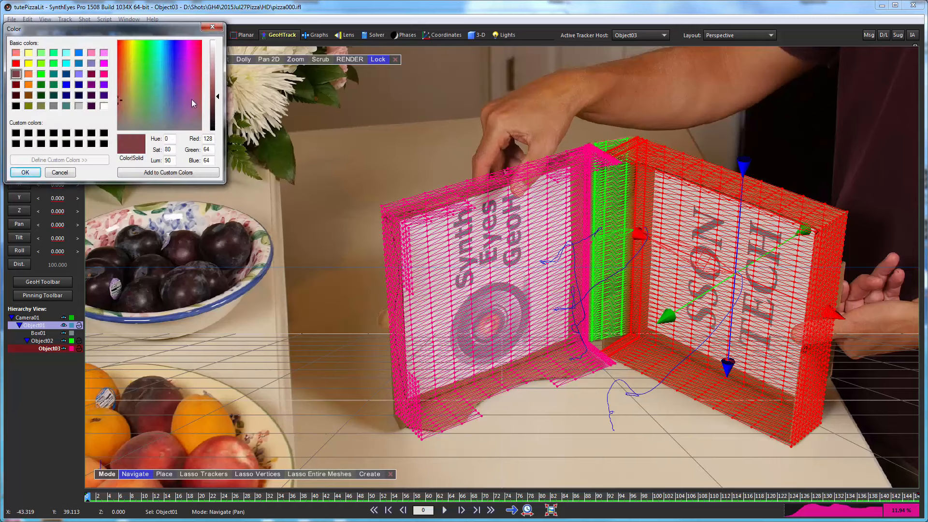
pyautogui.moveTo(219, 95); pyautogui.dragTo(218, 84)
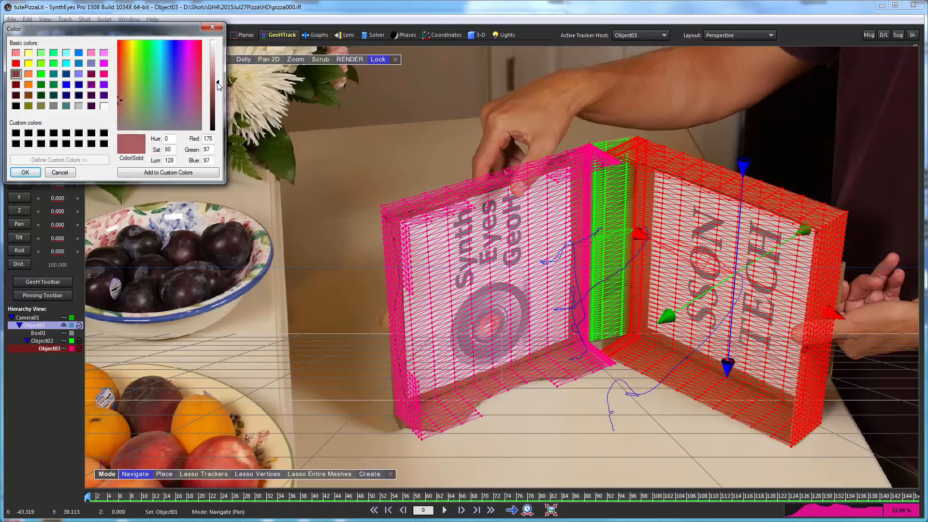
pyautogui.click(23, 173)
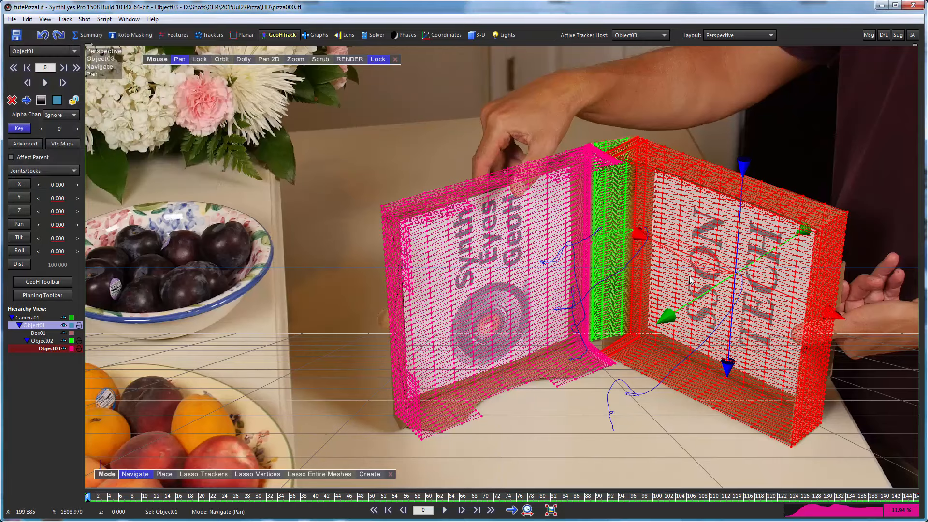
# Add a new light to the scene and position it beside the camera, raised above the box.
pyautogui.click(506, 35)
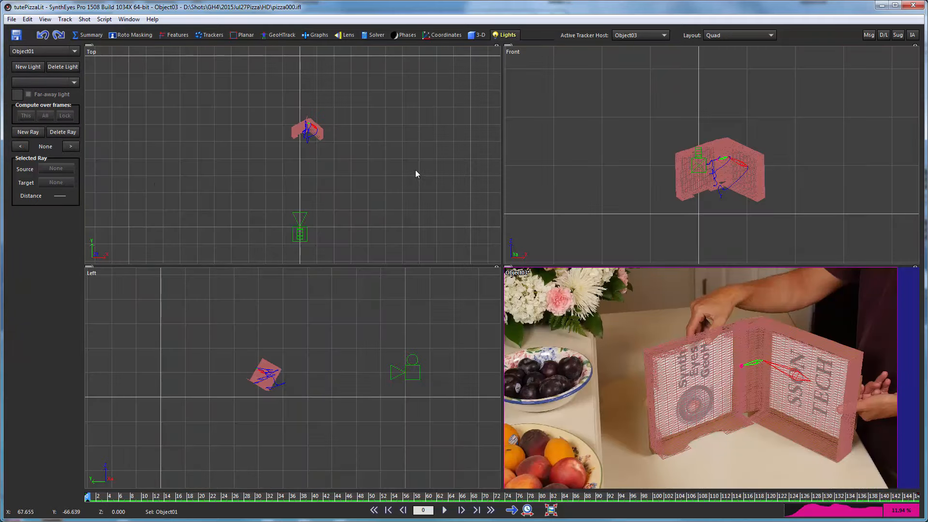
pyautogui.click(33, 67)
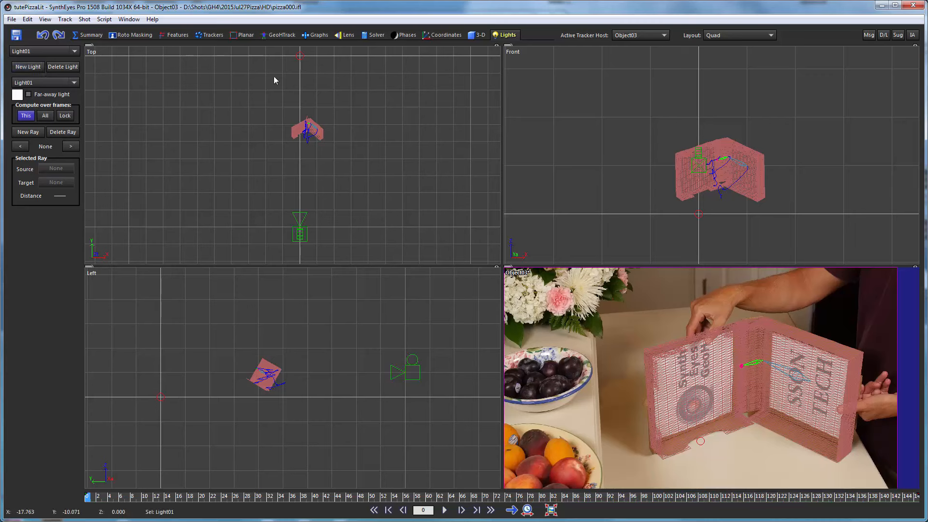
pyautogui.moveTo(300, 56)
pyautogui.mouseDown()
pyautogui.moveTo(285, 97)
pyautogui.moveTo(282, 228)
pyautogui.mouseUp()
pyautogui.moveTo(651, 213); pyautogui.dragTo(680, 115)
# Export the scene in Blender (Python) format as tutePizzaLit.py, keeping the offered export settings.
pyautogui.click(11, 19)
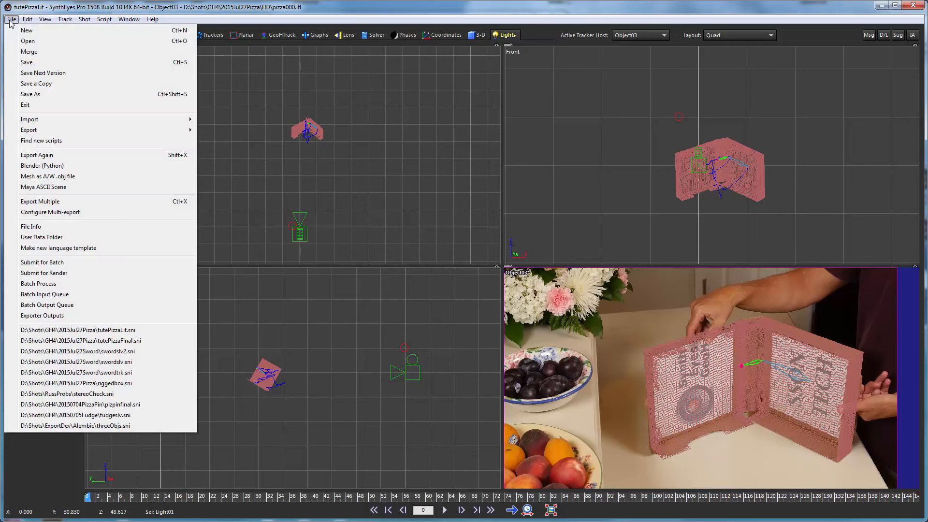
pyautogui.click(27, 167)
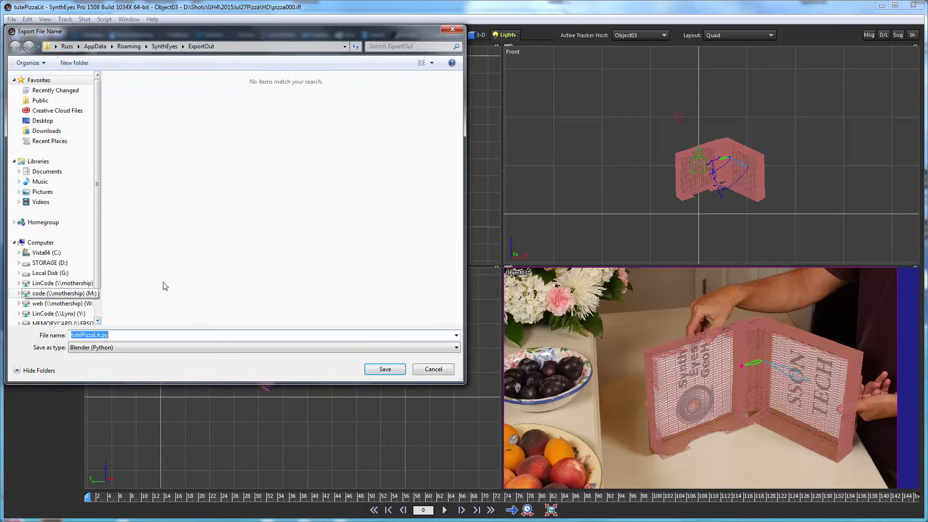
pyautogui.click(373, 372)
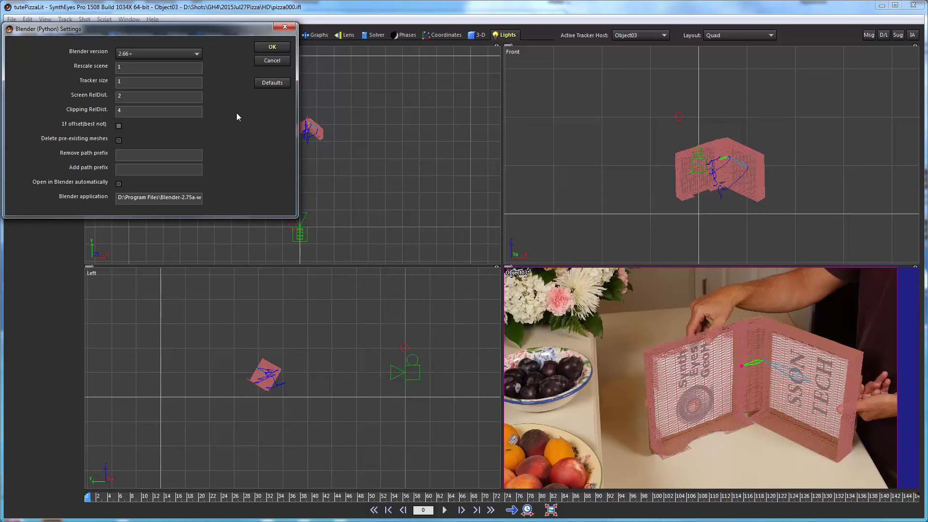
pyautogui.click(259, 50)
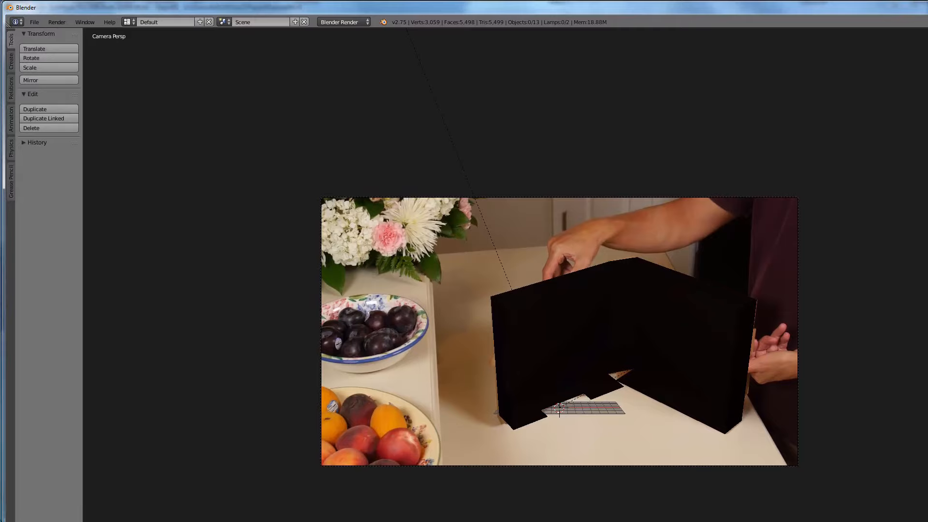
# In Blender, switch the 3D view to Quad View and frame the whole exported scene in the top and right views.
pyautogui.moveTo(927, 521)
pyautogui.mouseDown()
pyautogui.moveTo(662, 477)
pyautogui.moveTo(926, 518)
pyautogui.mouseUp()
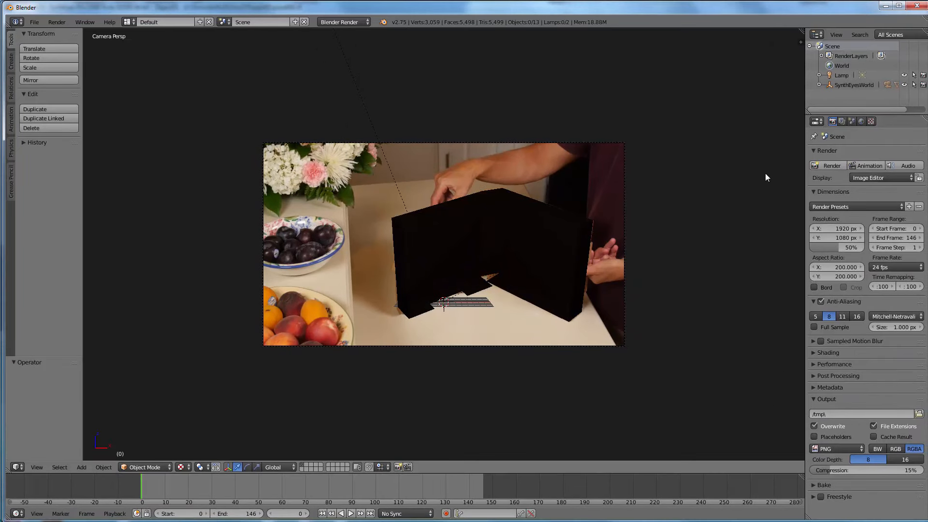
pyautogui.click(33, 467)
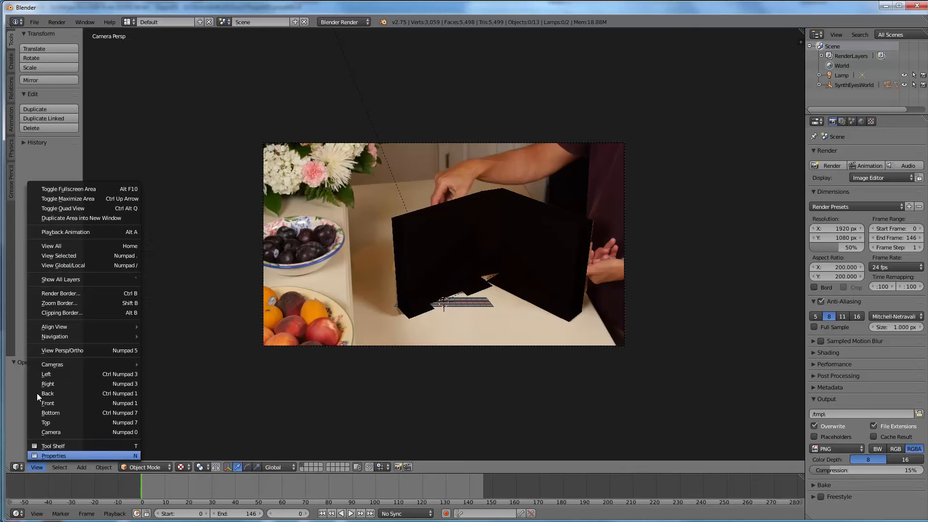
pyautogui.click(79, 210)
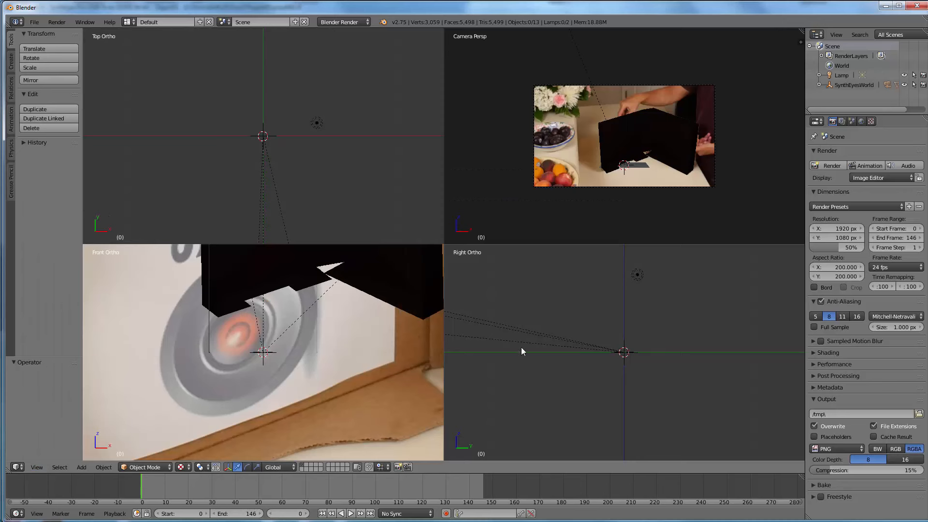
pyautogui.scroll(2, 624, 150)
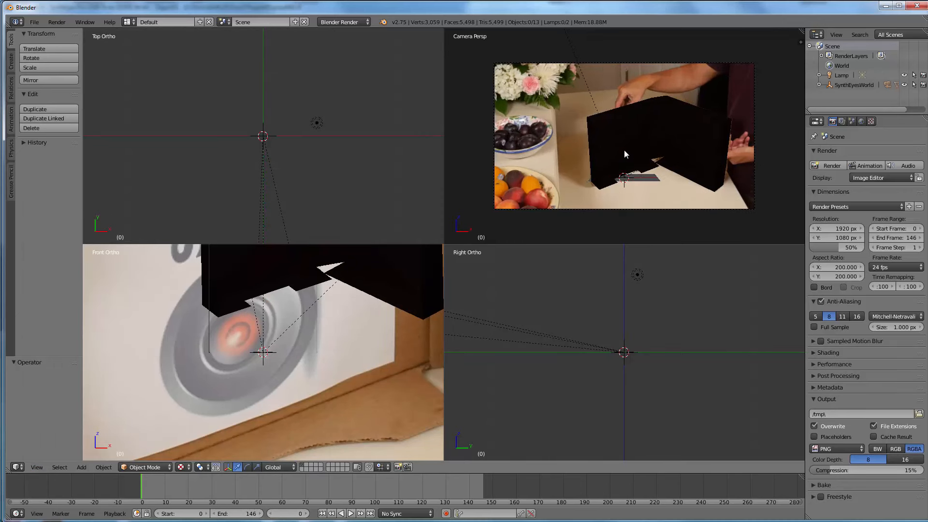
pyautogui.scroll(-10, 233, 136)
pyautogui.keyDown('shift'); pyautogui.moveTo(230, 212); pyautogui.dragTo(226, 179, button='middle'); pyautogui.keyUp('shift')
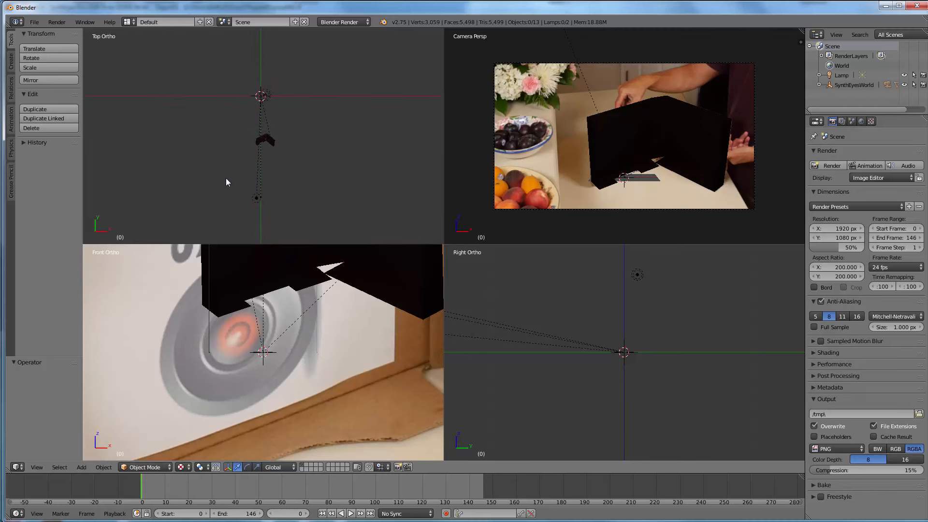
pyautogui.scroll(2, 225, 184)
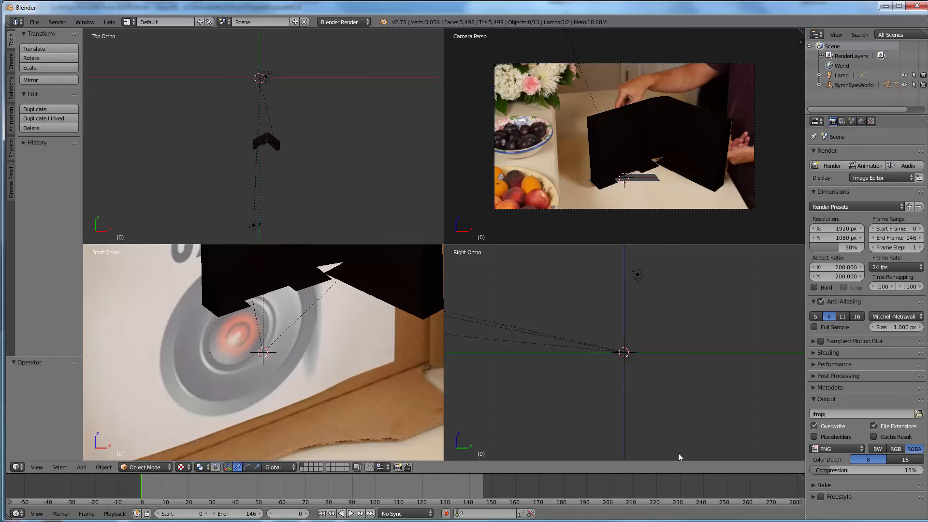
pyautogui.scroll(-1, 581, 361)
pyautogui.scroll(-2, 580, 361)
pyautogui.scroll(-1, 581, 360)
pyautogui.scroll(2, 581, 360)
pyautogui.keyDown('shift'); pyautogui.moveTo(542, 361); pyautogui.dragTo(652, 407, button='middle'); pyautogui.keyUp('shift')
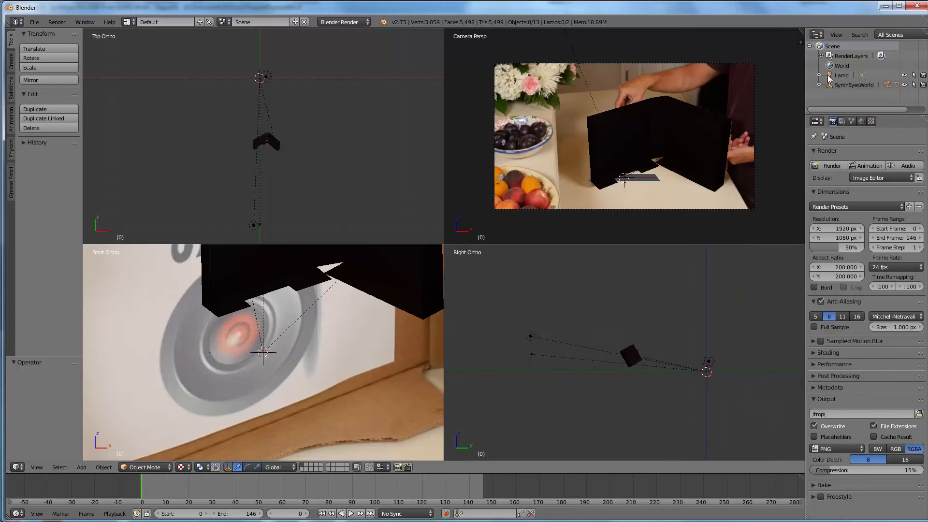
# Delete the default Lamp object from the scene.
pyautogui.click(840, 76)
pyautogui.rightClick(839, 78)
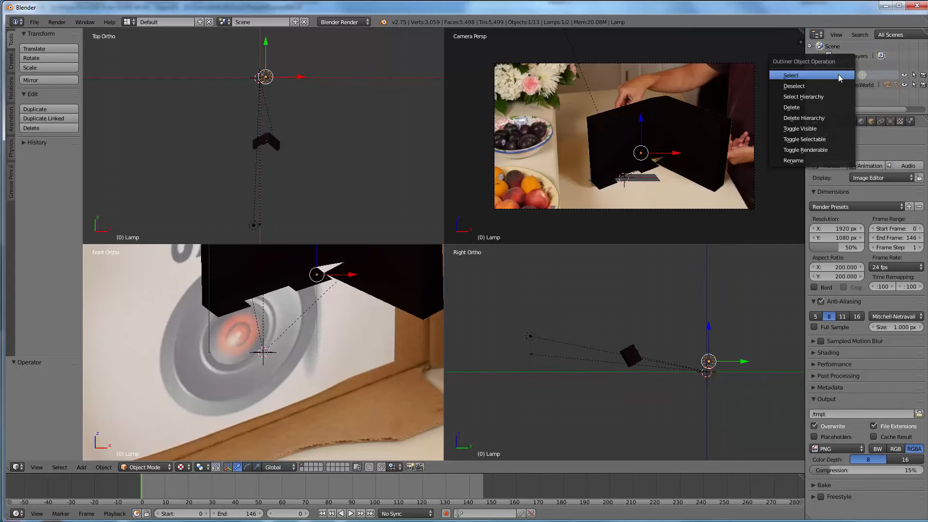
pyautogui.click(824, 111)
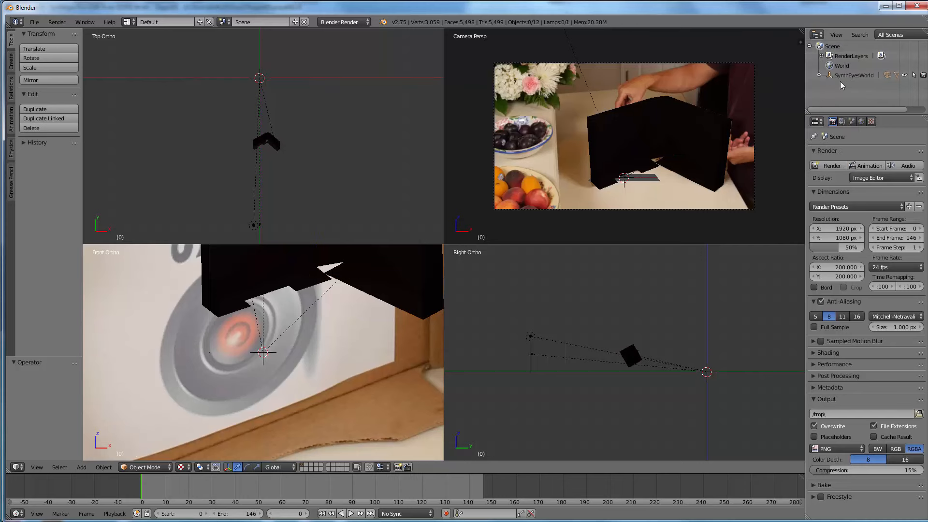
# Set the falloff of Light01 under SynthEyesWorld to Inverse Linear and move the timeline to frame 7.
pyautogui.click(820, 75)
pyautogui.scroll(-1, 850, 92)
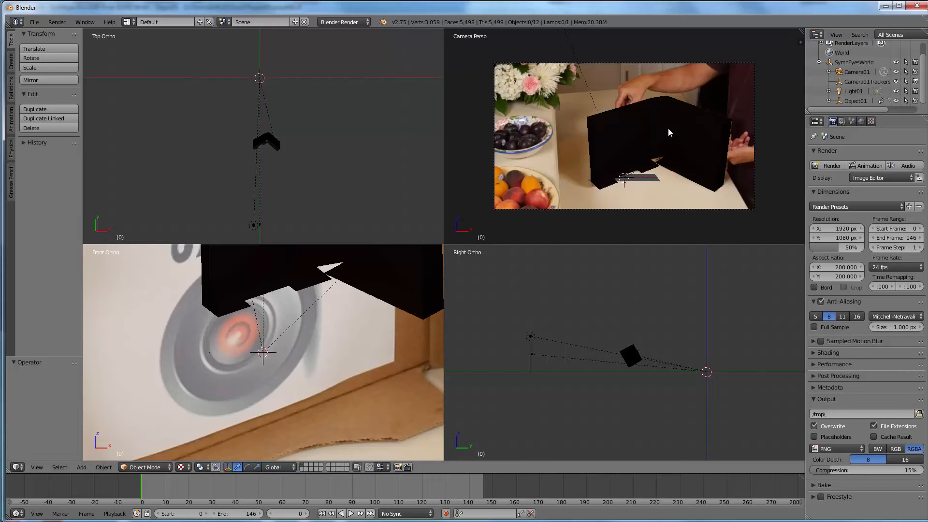
pyautogui.scroll(1, 622, 128)
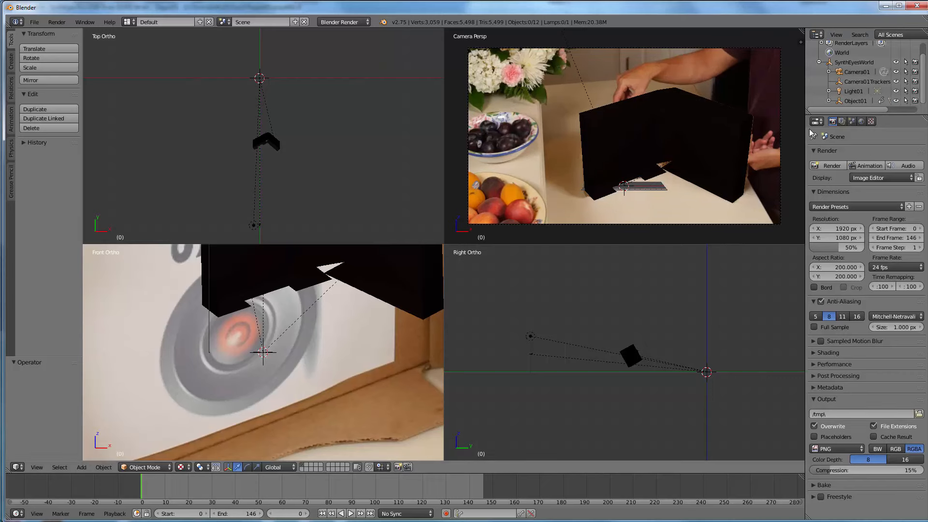
pyautogui.click(847, 92)
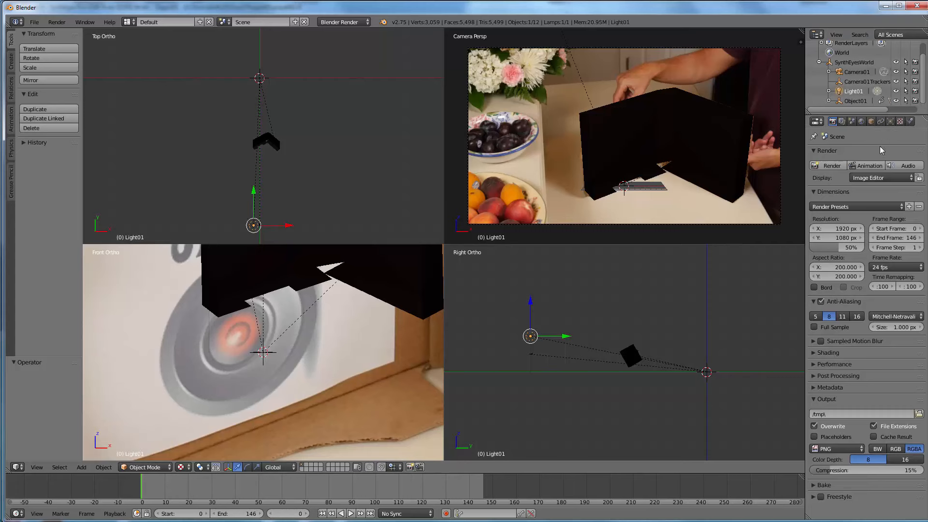
pyautogui.click(890, 121)
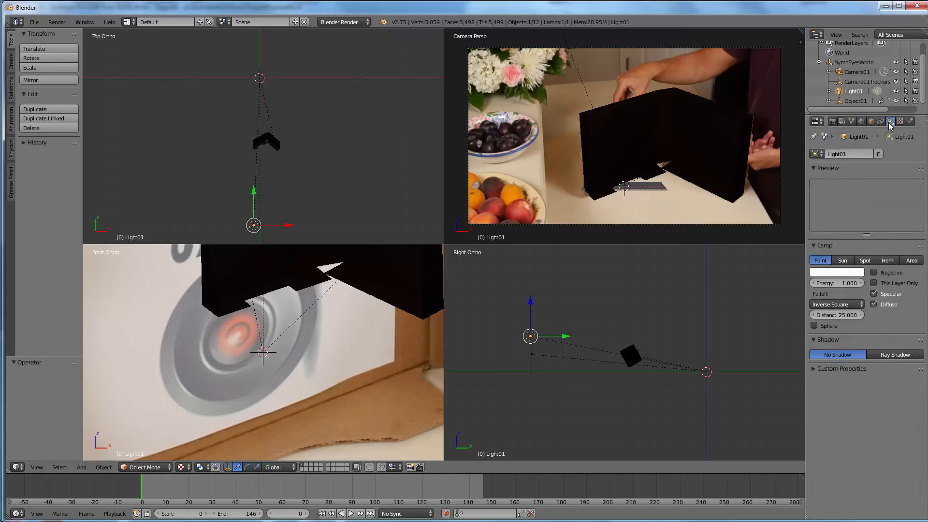
pyautogui.click(835, 304)
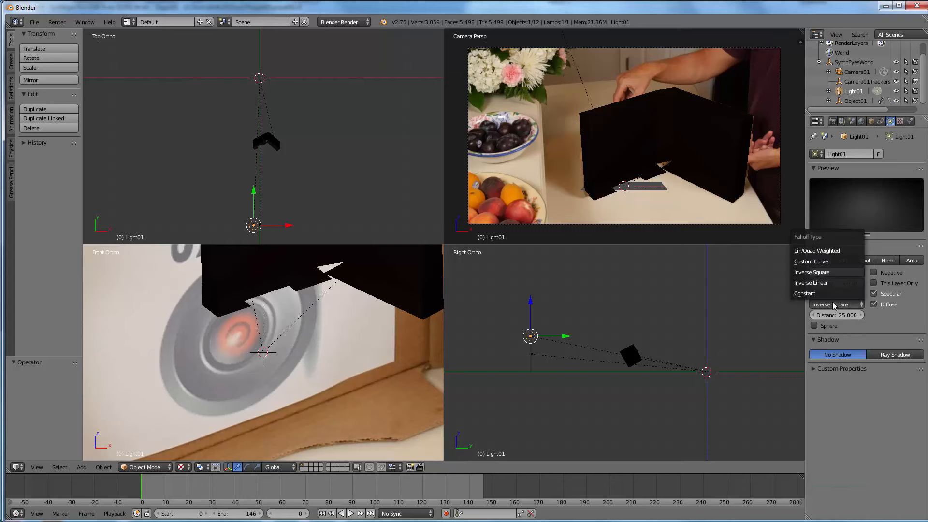
pyautogui.click(816, 283)
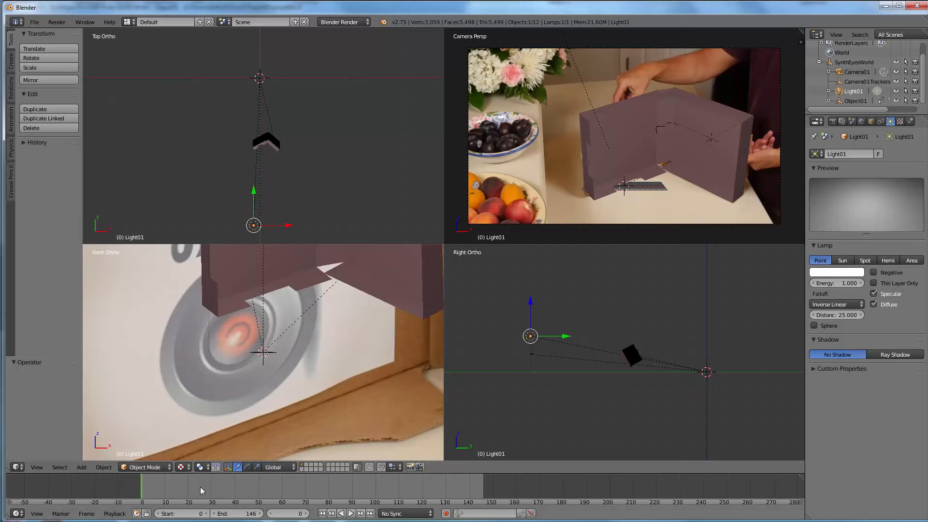
pyautogui.moveTo(151, 484)
pyautogui.mouseDown()
pyautogui.moveTo(398, 483)
pyautogui.moveTo(203, 499)
pyautogui.moveTo(445, 485)
pyautogui.moveTo(159, 491)
pyautogui.mouseUp()
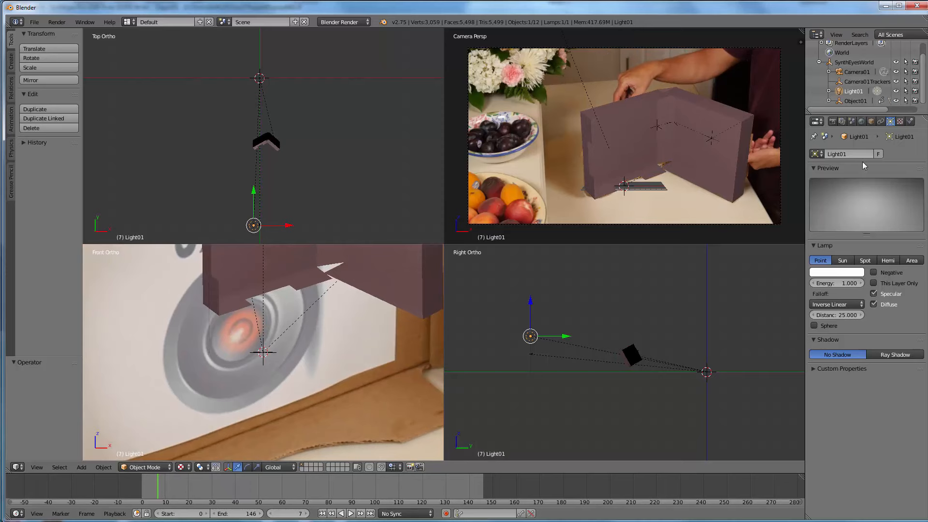
# Select the Box01 mesh under Object01 and examine the settings of its PC2 mesh cache modifier.
pyautogui.click(828, 100)
pyautogui.scroll(-2, 827, 94)
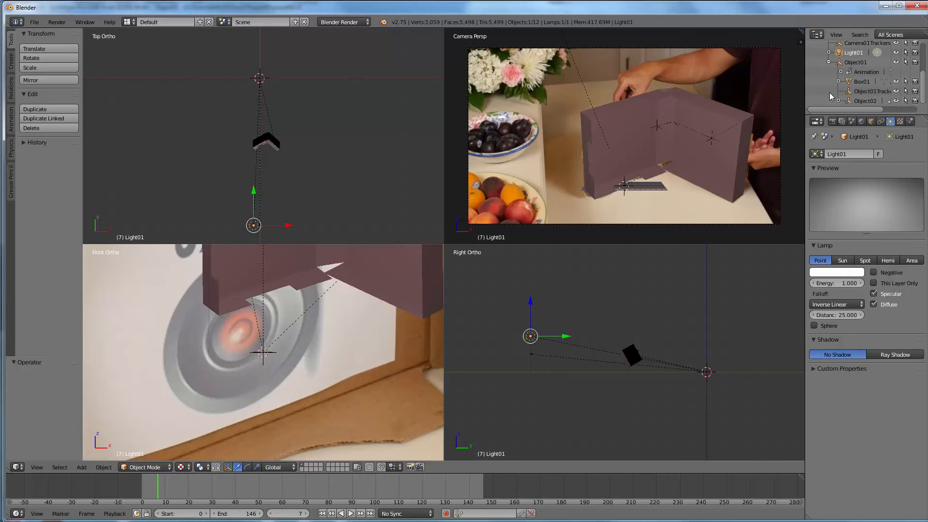
pyautogui.click(863, 82)
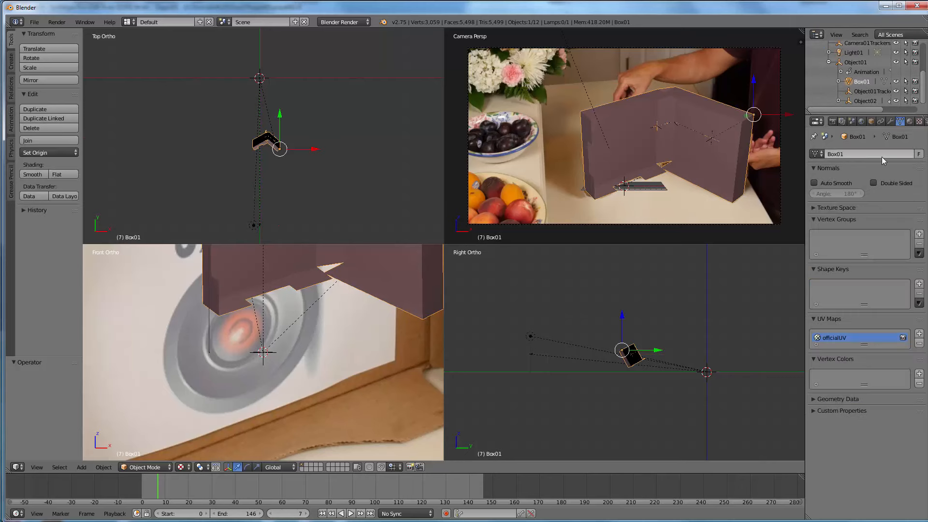
pyautogui.click(881, 121)
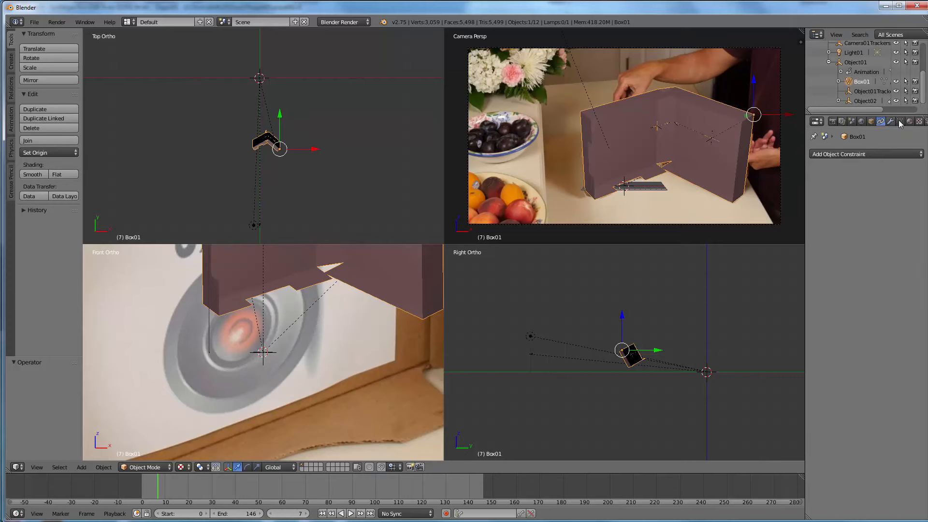
pyautogui.click(899, 122)
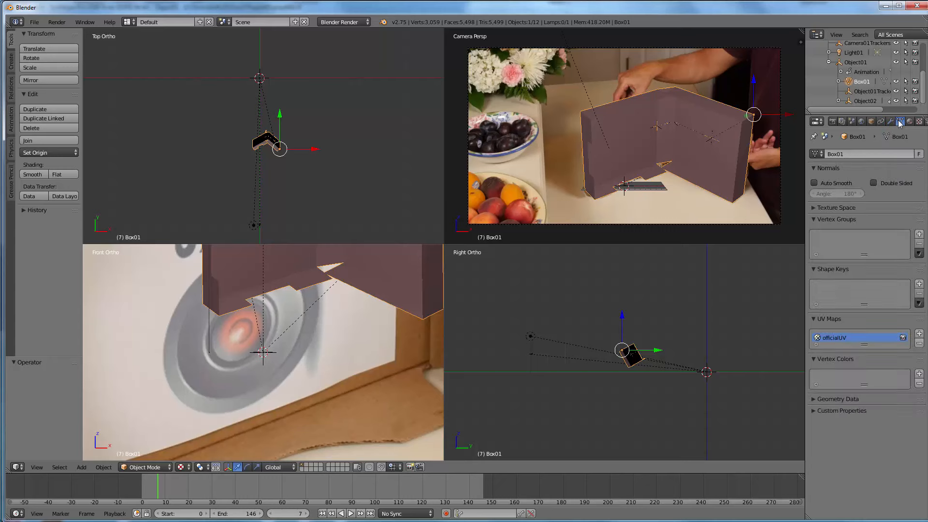
pyautogui.click(890, 121)
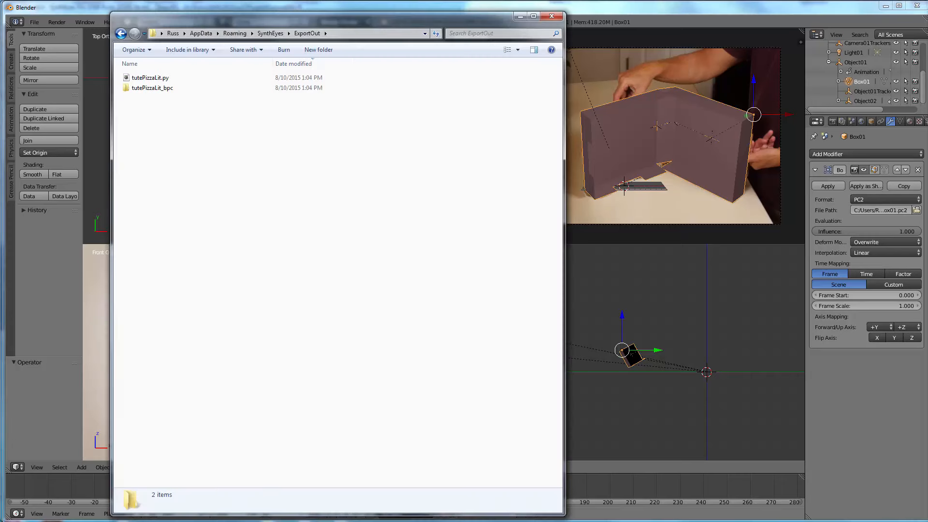
# Switch to the file explorer, examine the contents of the tutePizzaLit_bpc folder, and return to the ExportOut folder.
pyautogui.doubleClick(133, 91)
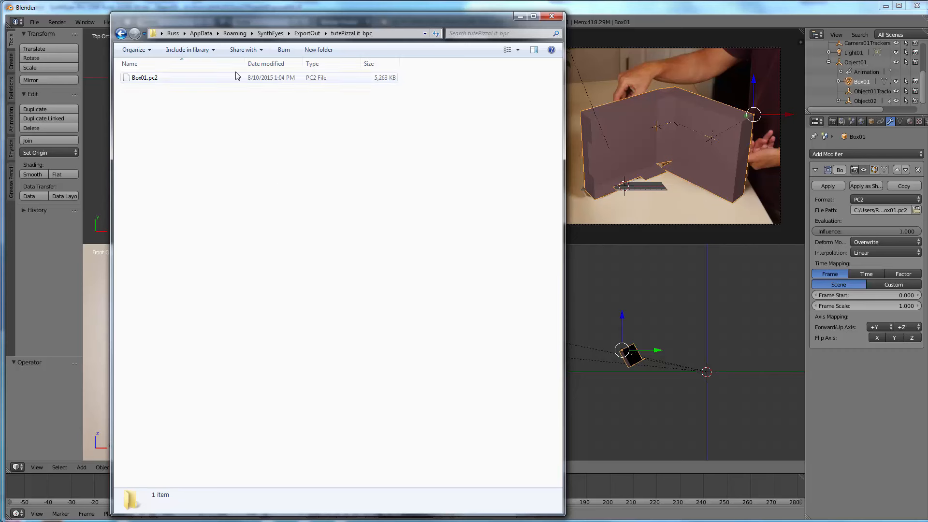
pyautogui.click(300, 35)
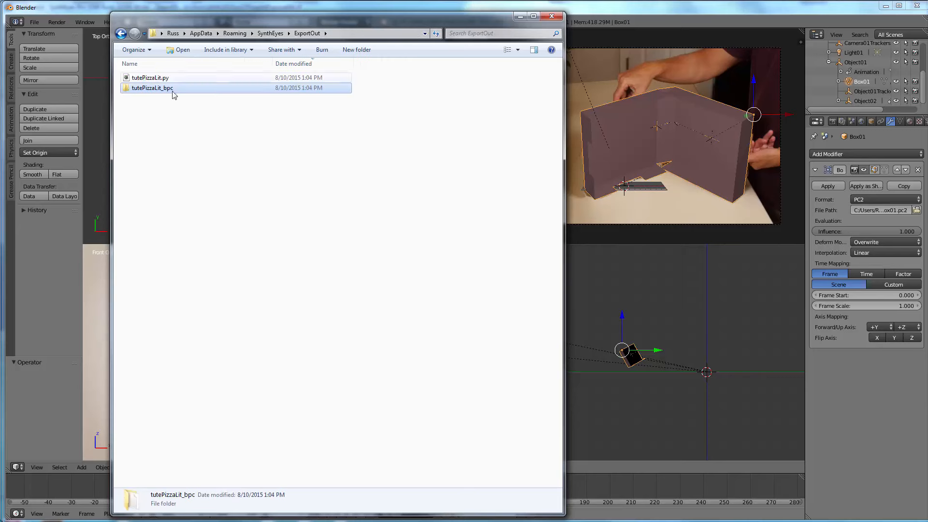